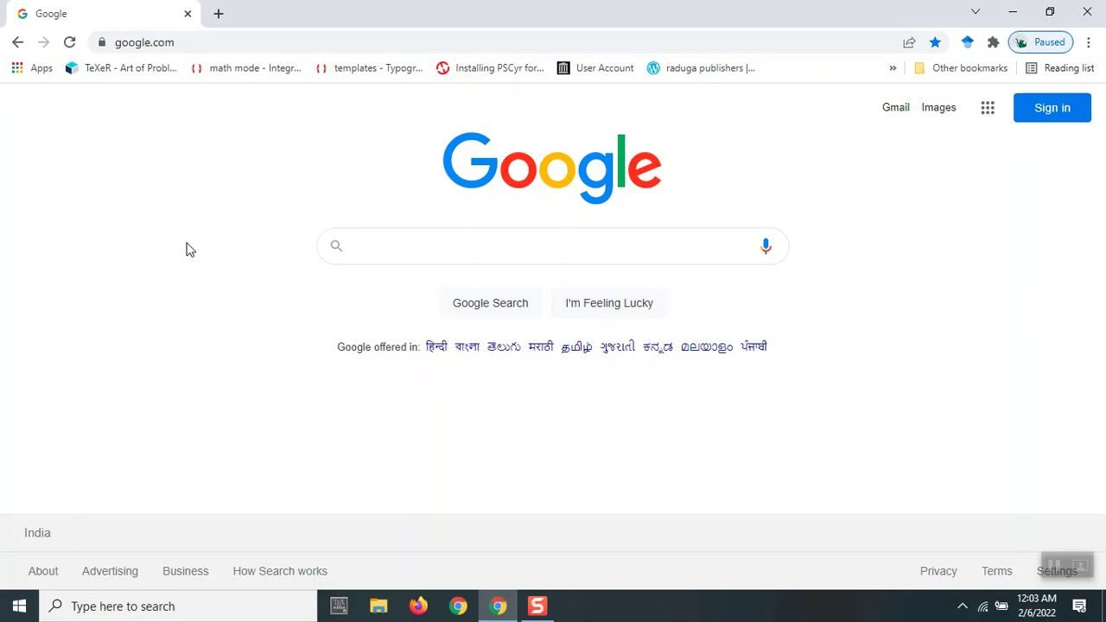
Open the autodesk.com website
left_click(168, 43)
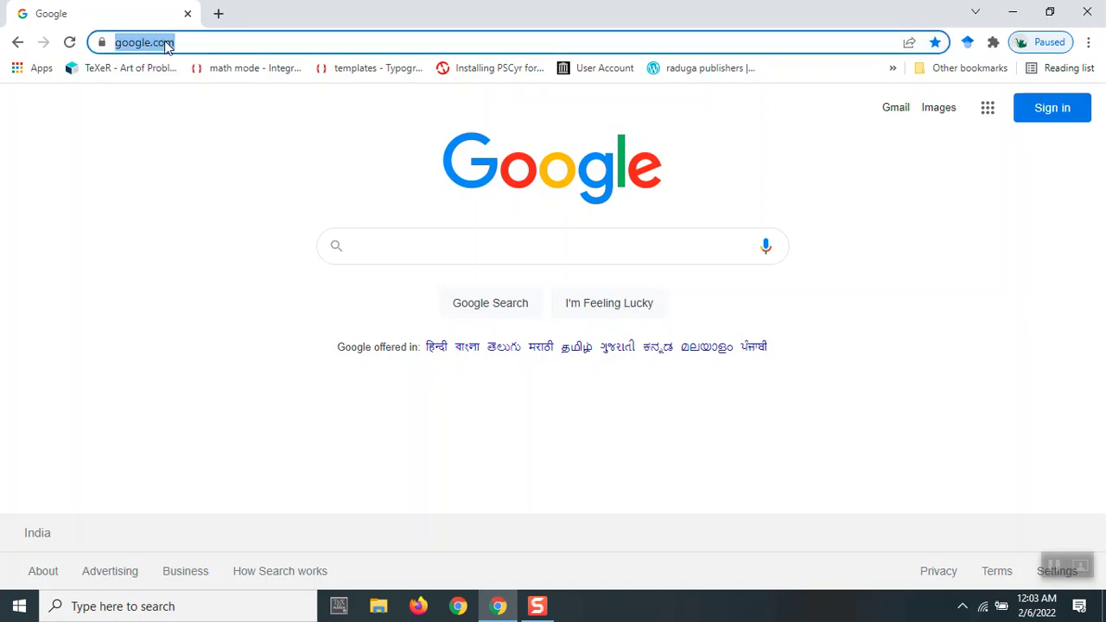
type("autodesk")
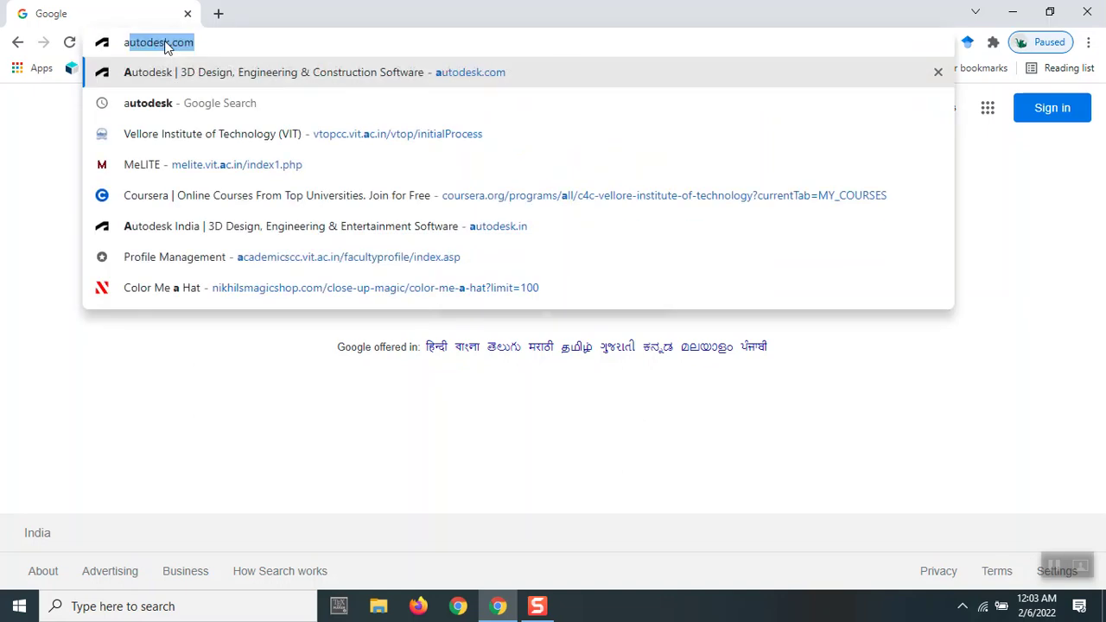
key("Return")
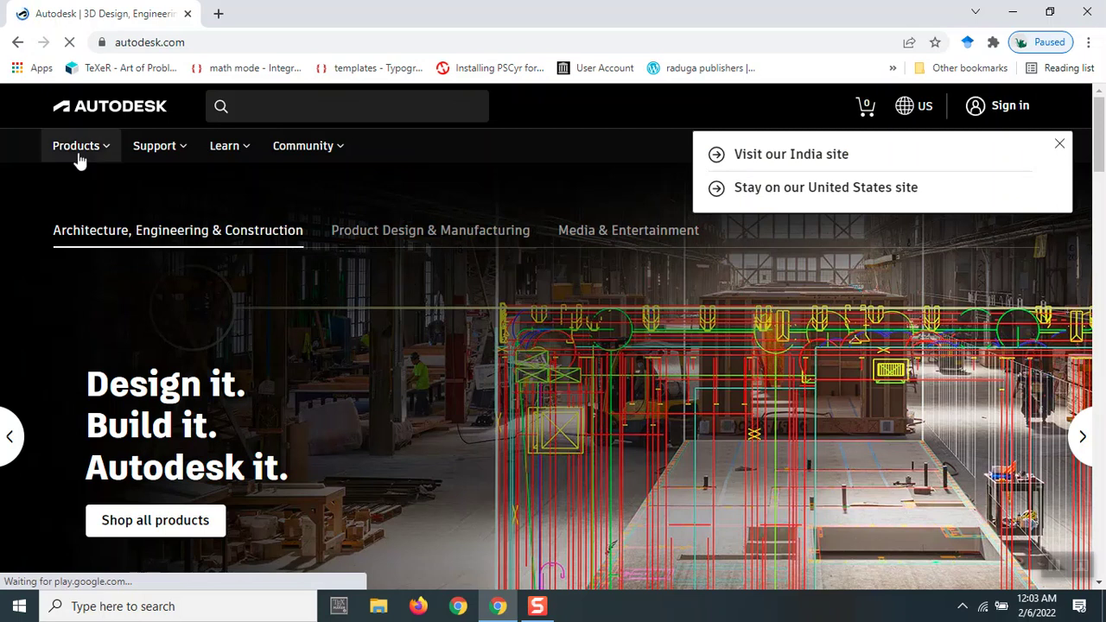
Open the Revit product page on the US site and look over its subscription options
left_click(80, 154)
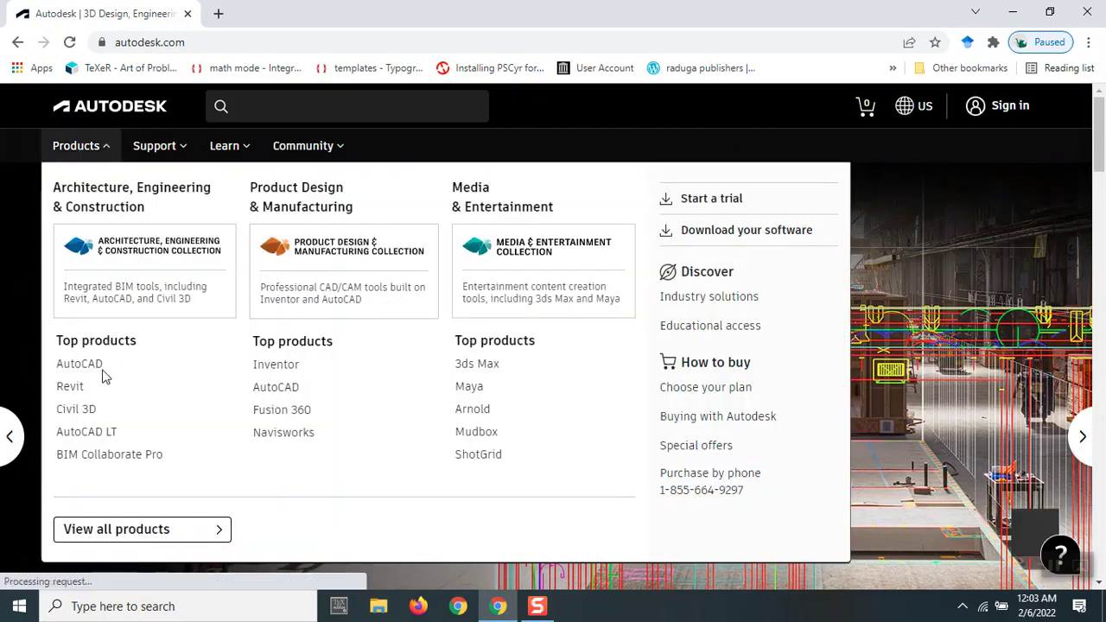
left_click(71, 391)
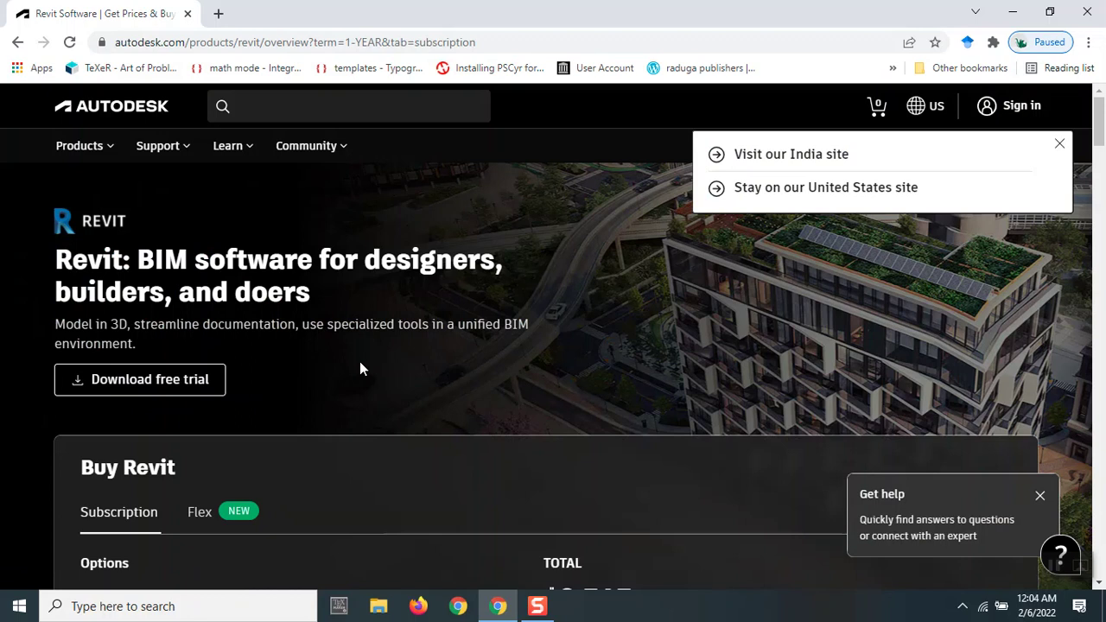
scroll(393, 363, "down", 2)
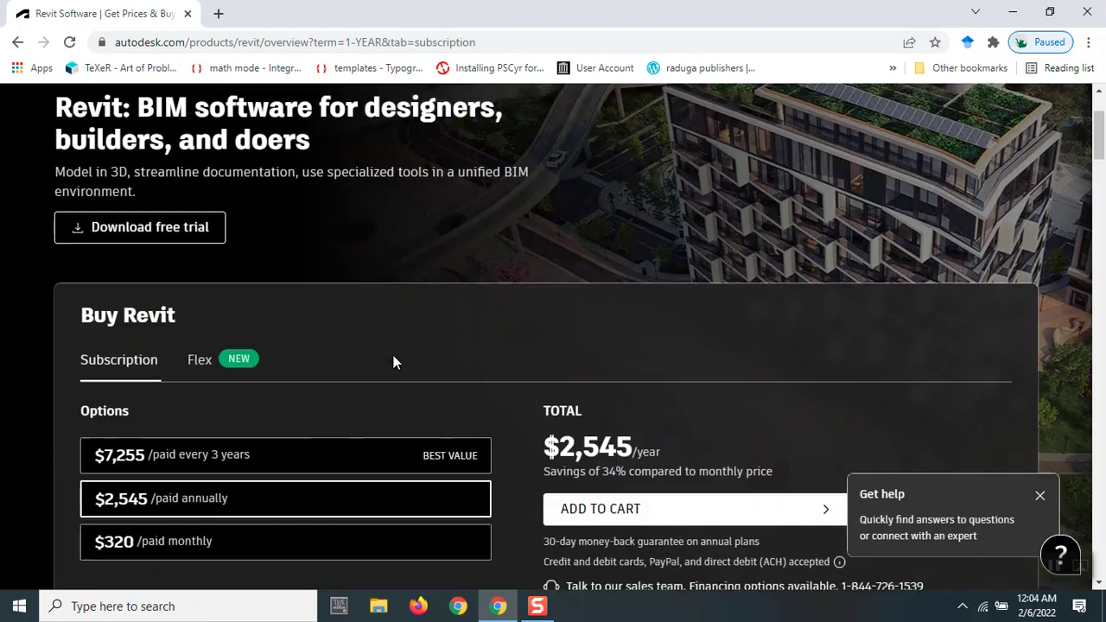
scroll(393, 361, "down", 1)
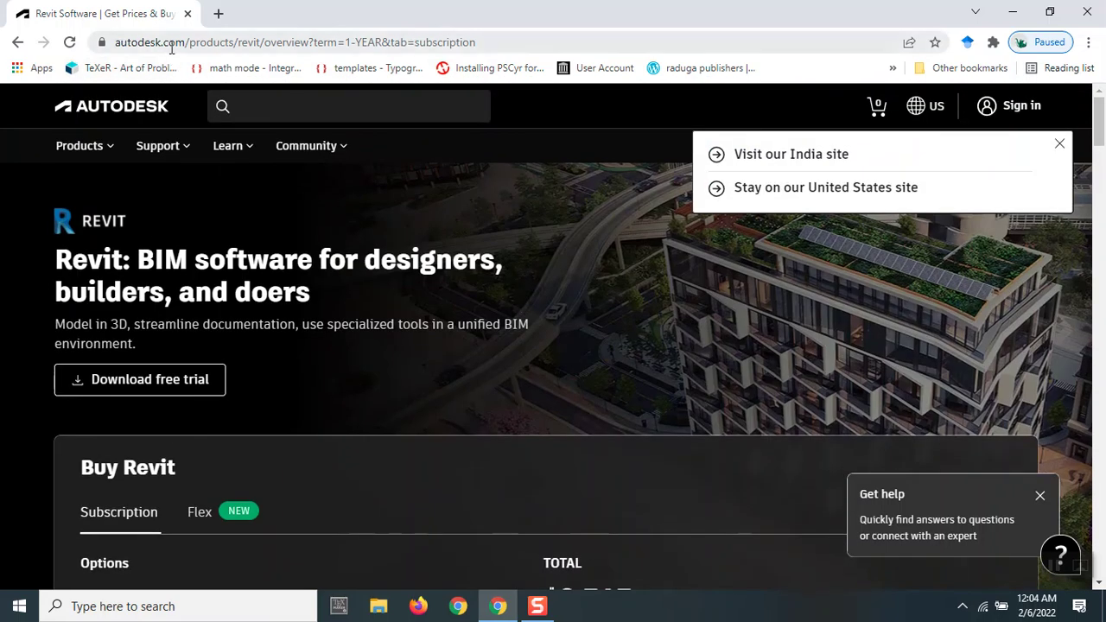
Switch to the Autodesk India site at autodesk.in
left_click_drag(164, 41, 534, 49)
type("in")
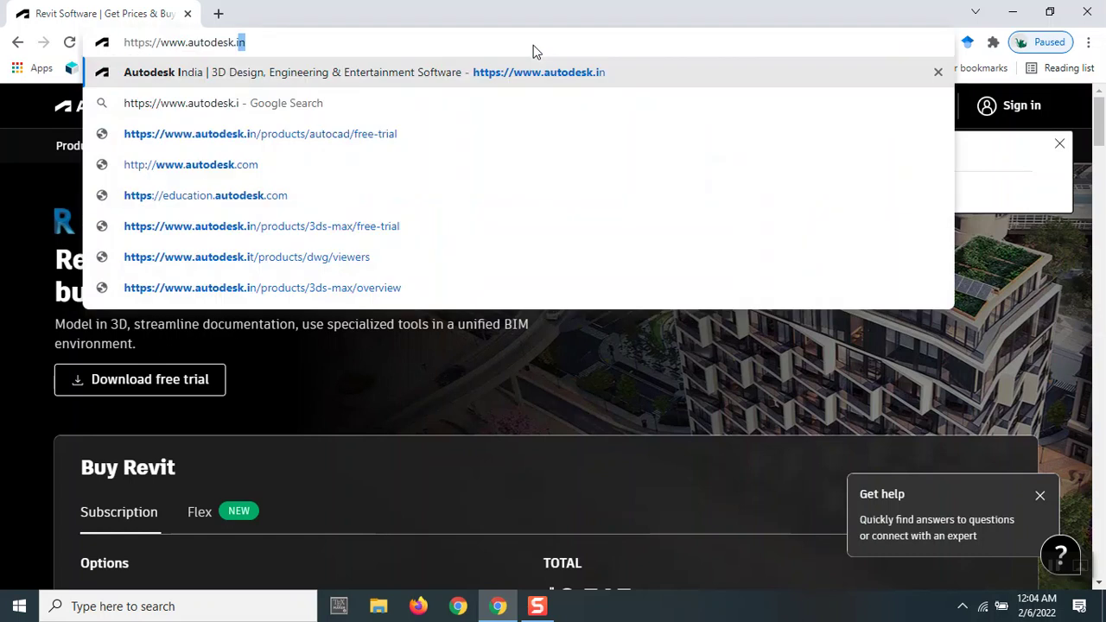
key("Return")
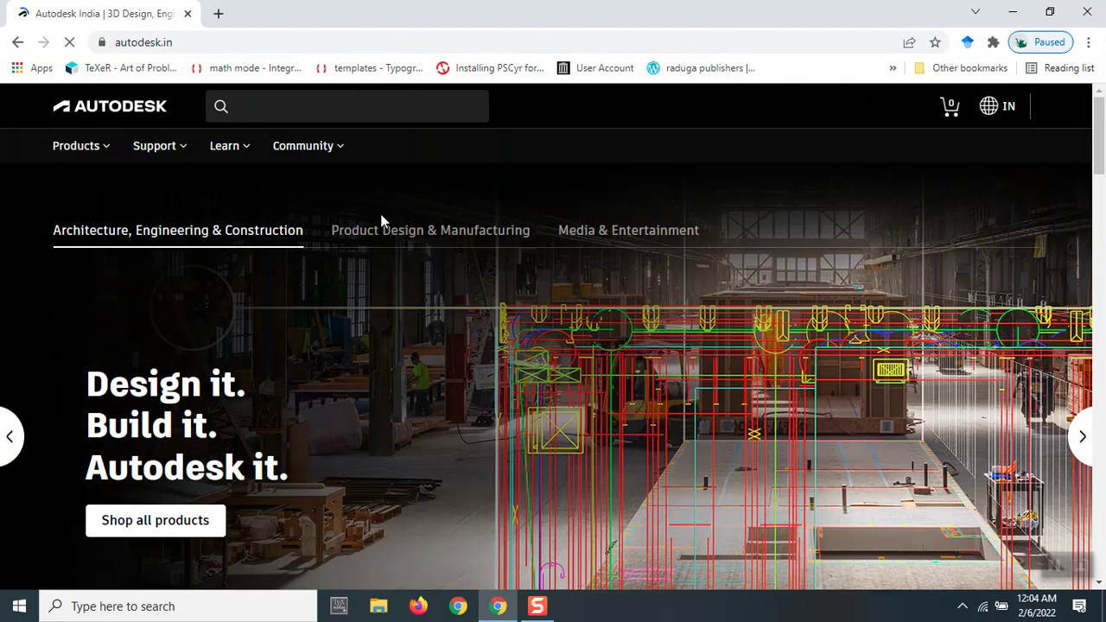
scroll(400, 318, "down", 3)
scroll(407, 304, "up", 3)
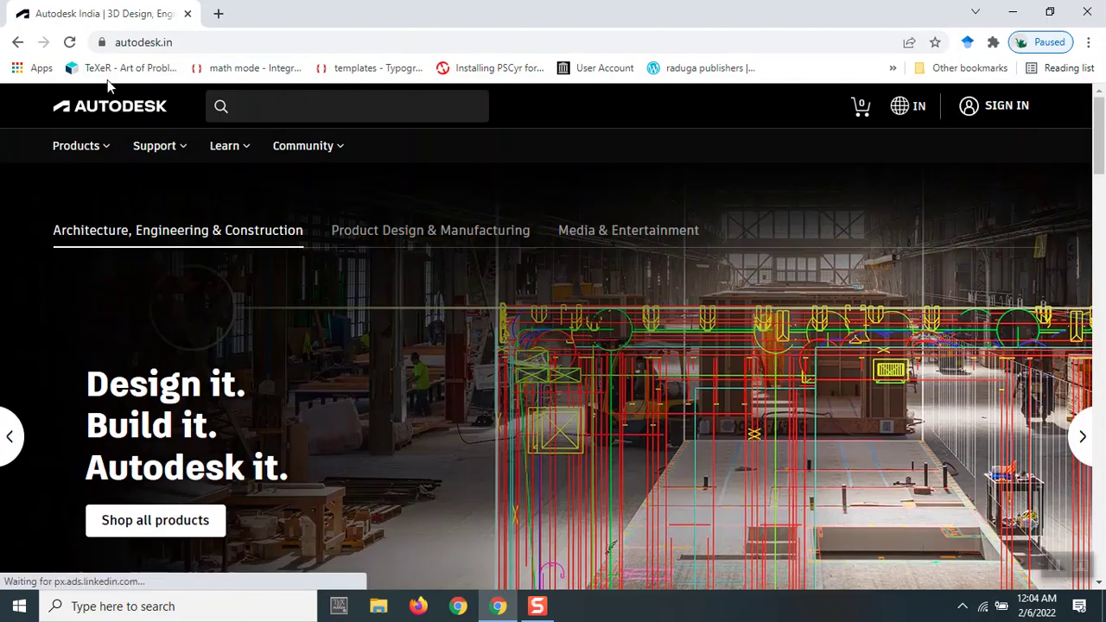
Open the Revit product page from the India site's top architecture, engineering and construction products
left_click(83, 149)
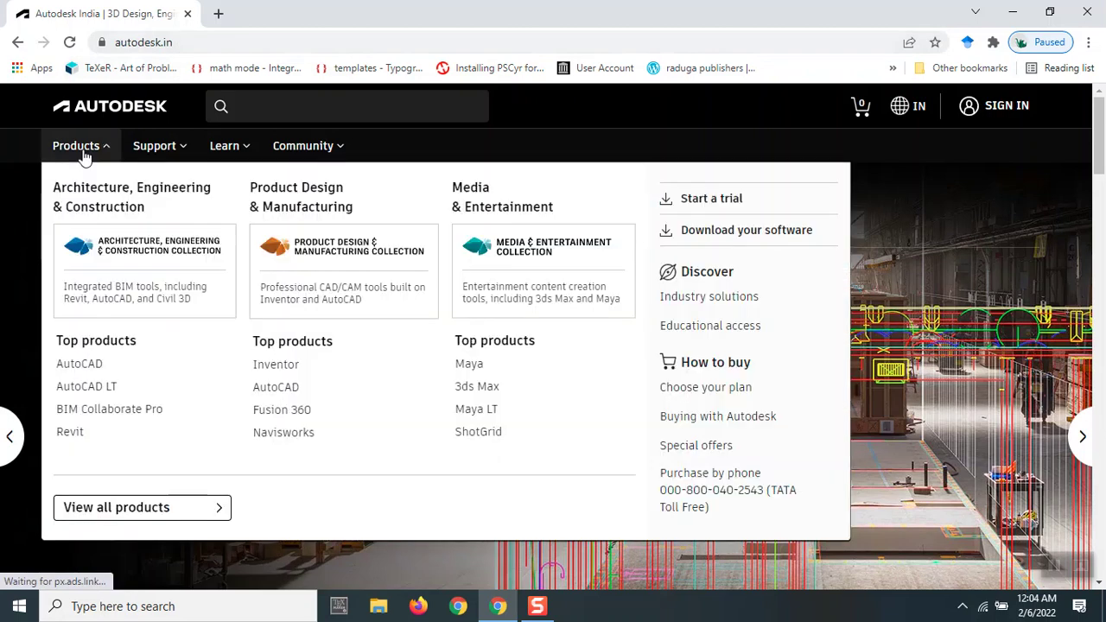
left_click(77, 435)
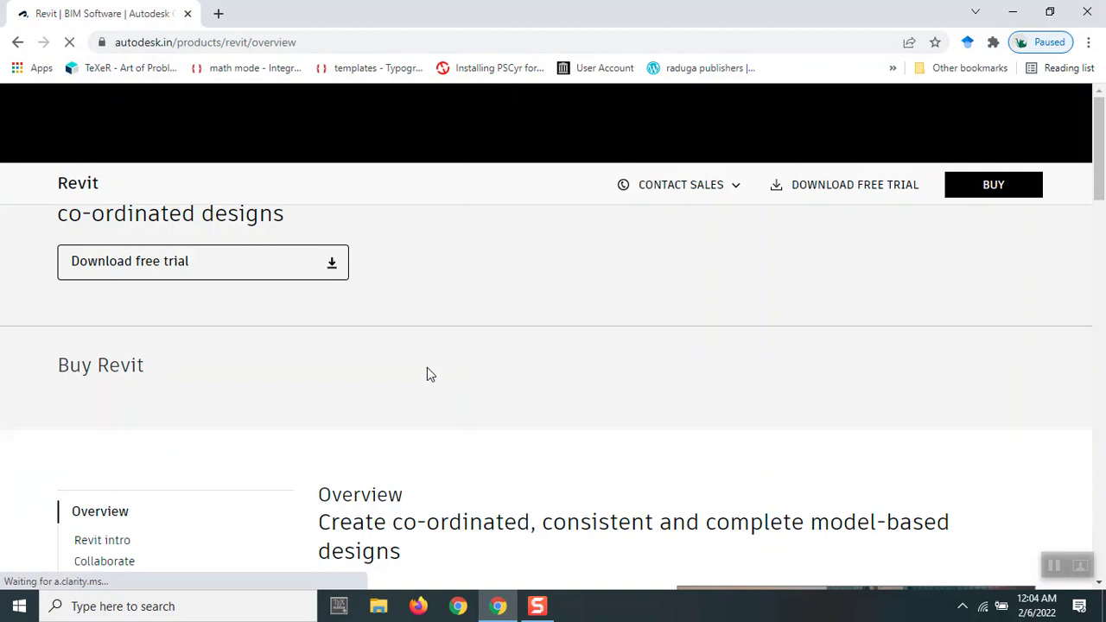
scroll(428, 286, "down", 5)
scroll(429, 291, "up", 5)
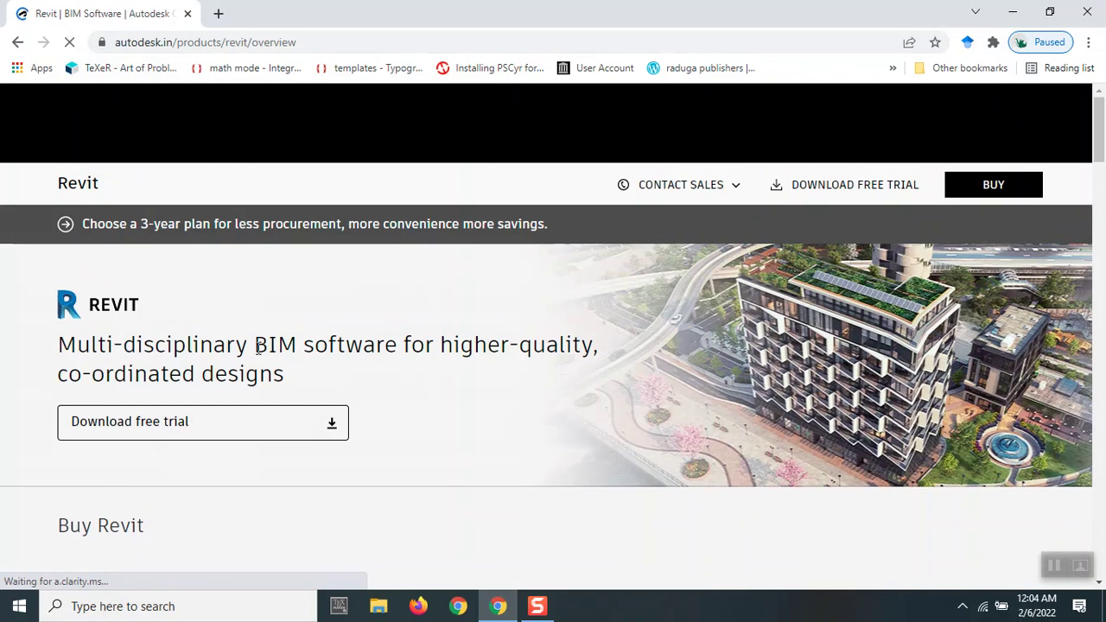
Start the Revit free trial download and choose to use the software as a business user
left_click(205, 426)
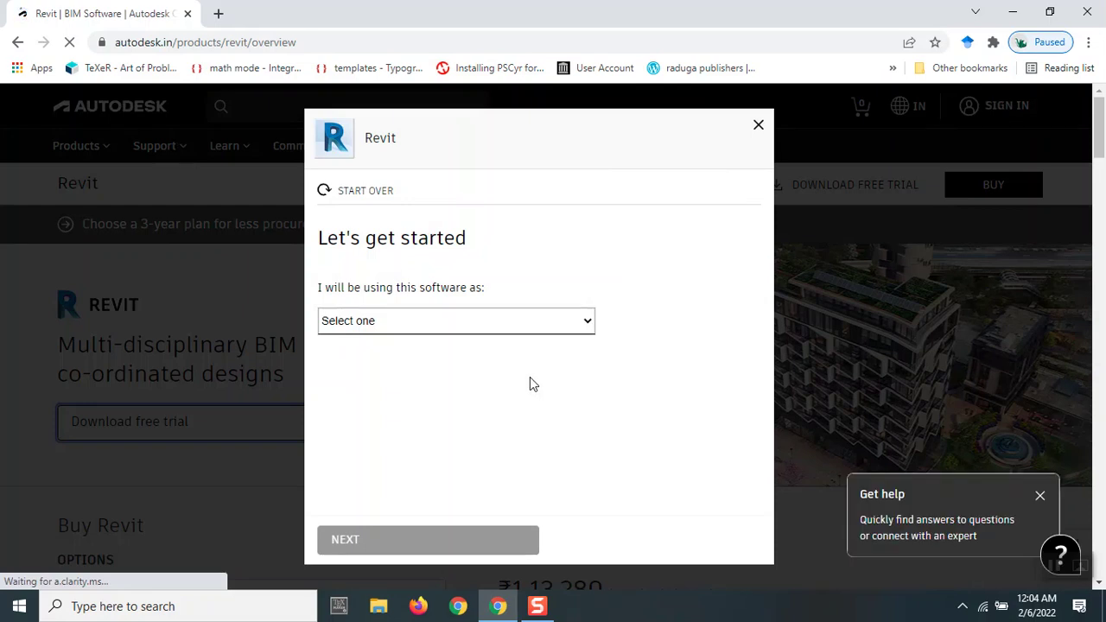
left_click(512, 329)
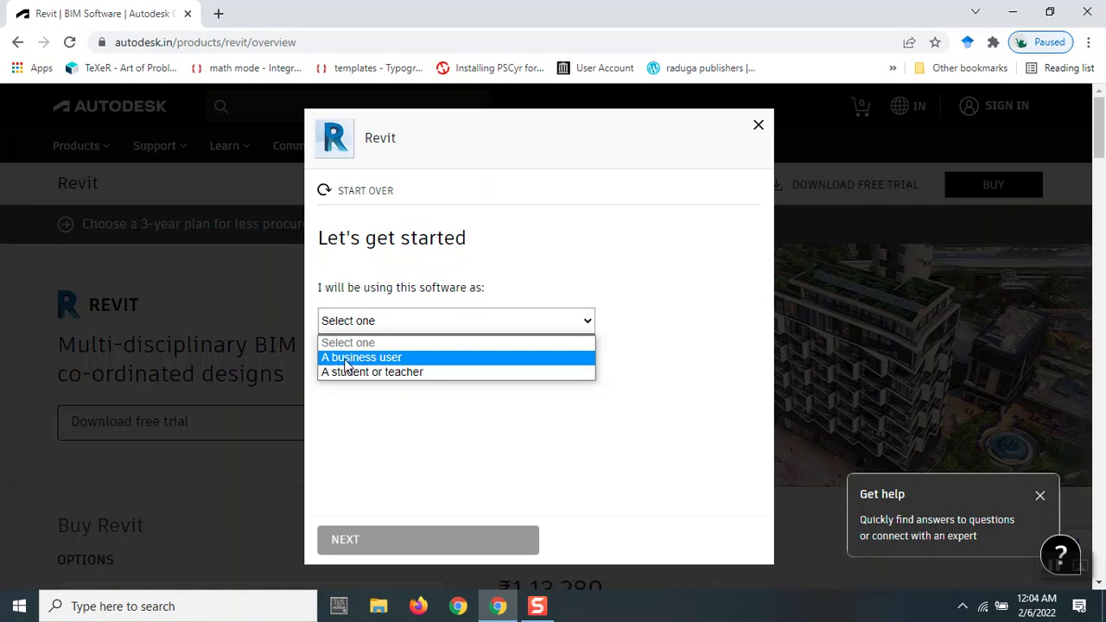
left_click(344, 365)
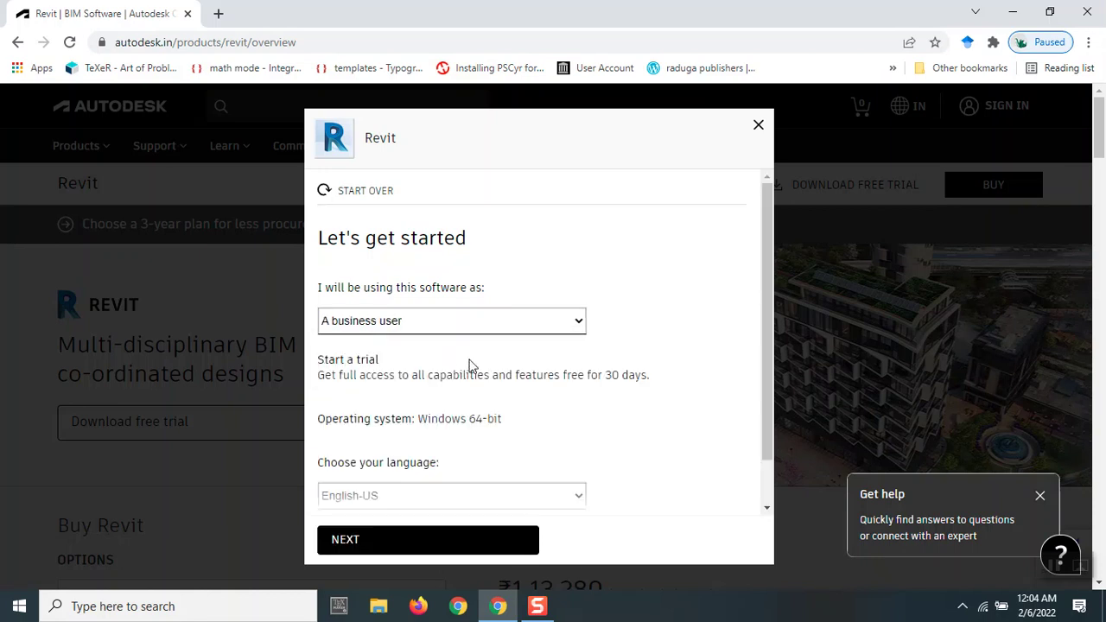
scroll(543, 350, "down", 1)
scroll(570, 345, "down", 2)
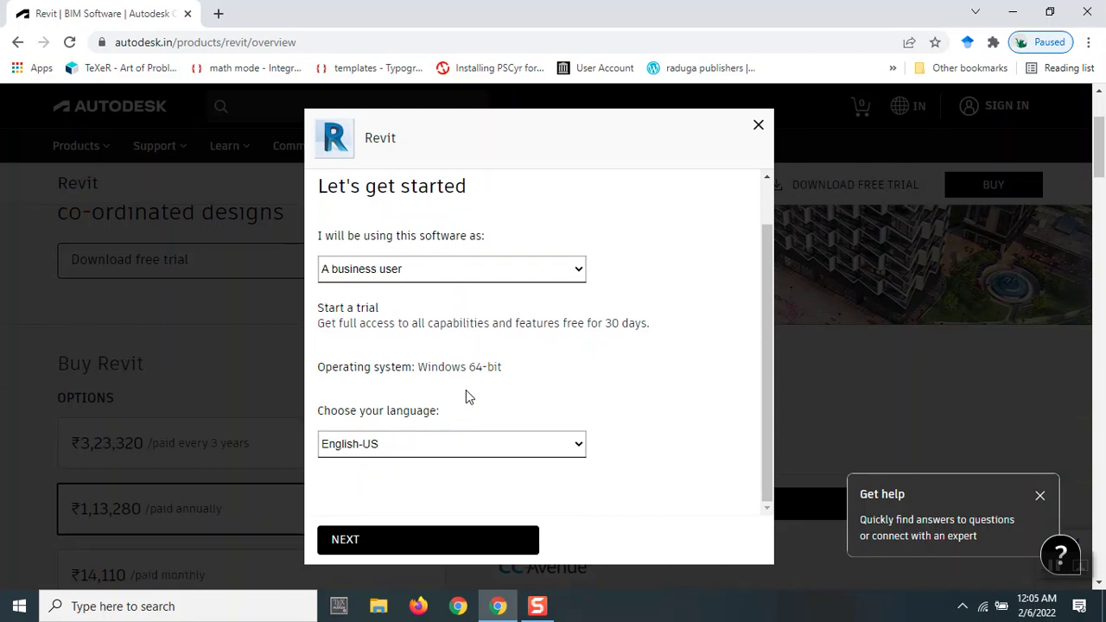
Set the trial's language to English-GB and continue to the account sign-in
left_click(406, 442)
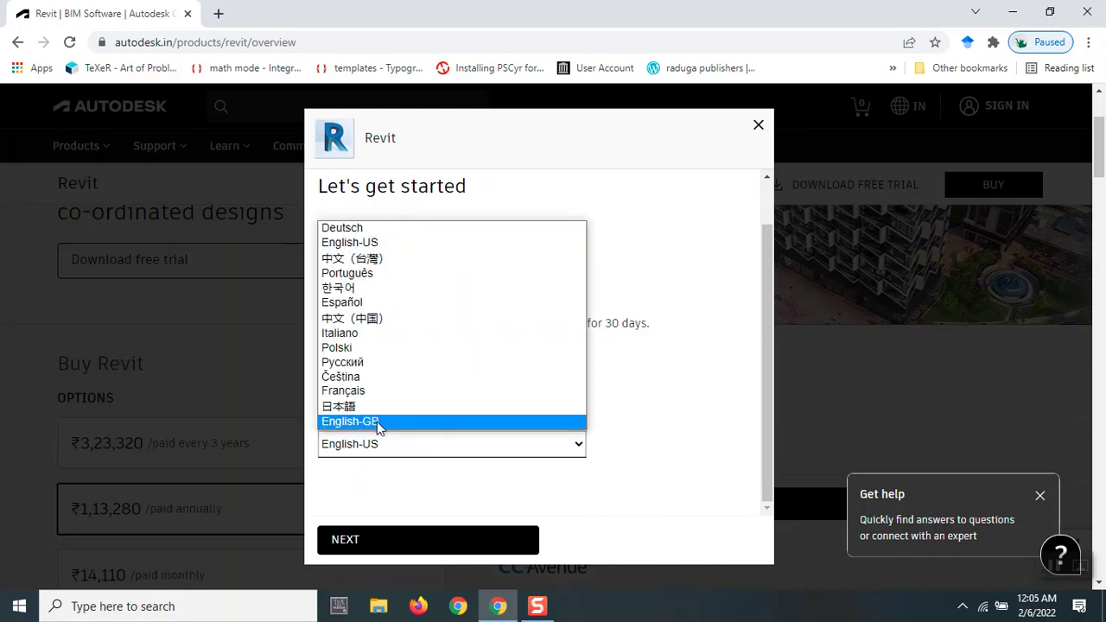
left_click(380, 422)
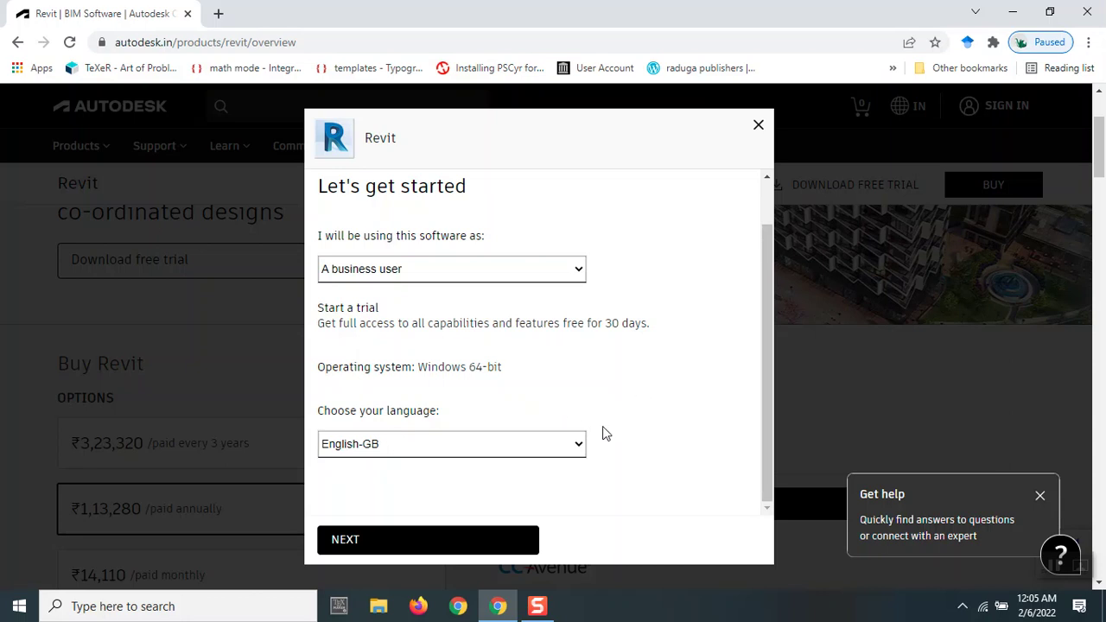
left_click(385, 538)
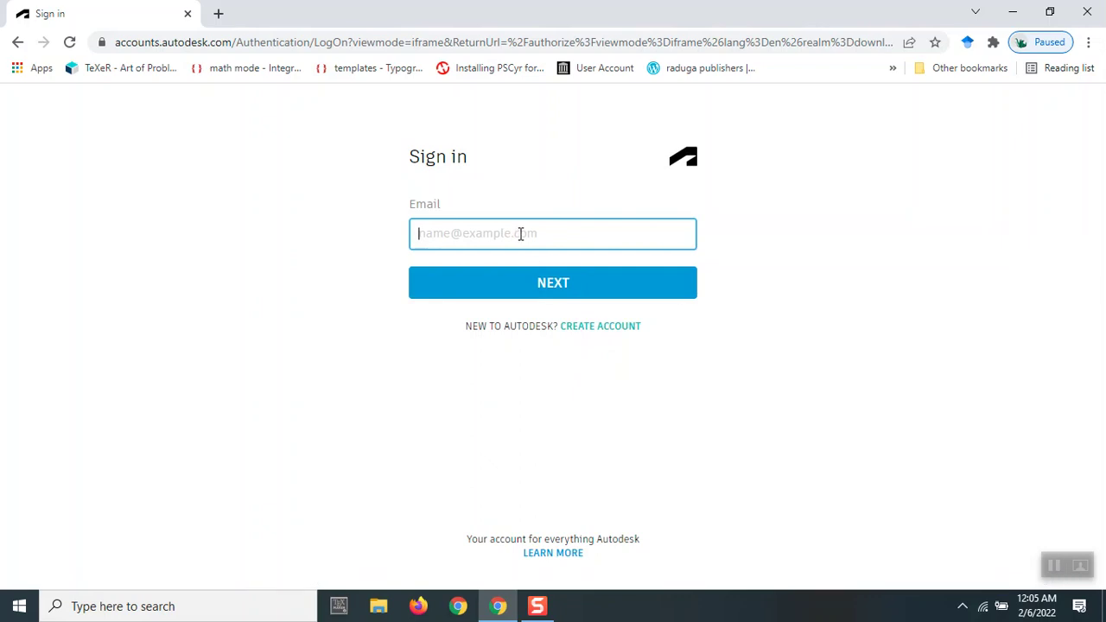
left_click(1051, 568)
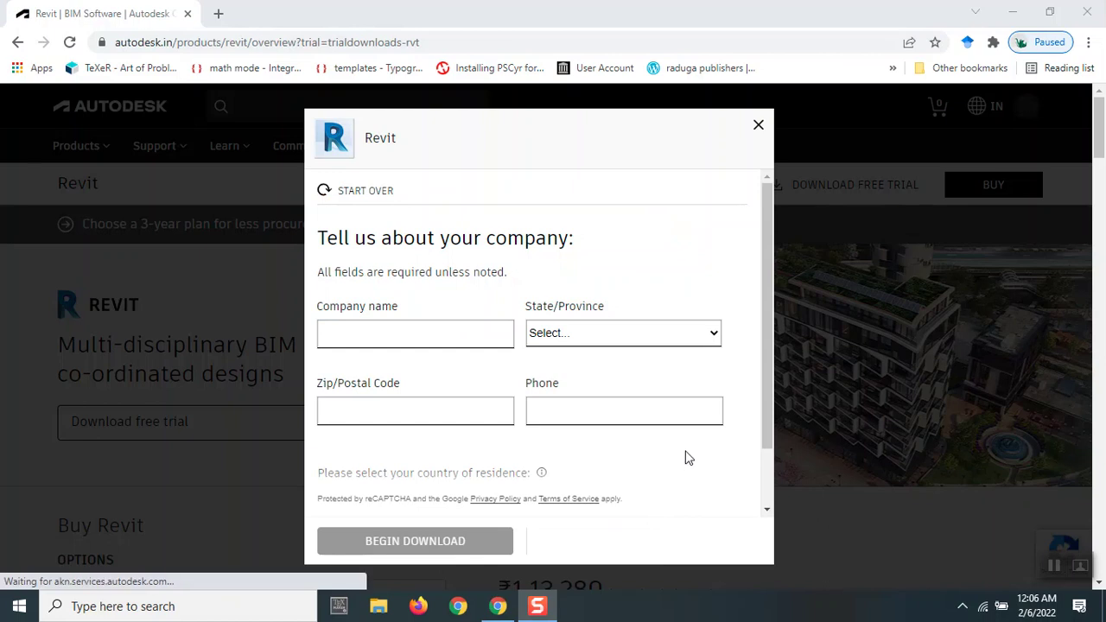
Examine the fields of the company details form that precedes the trial download
left_click(397, 335)
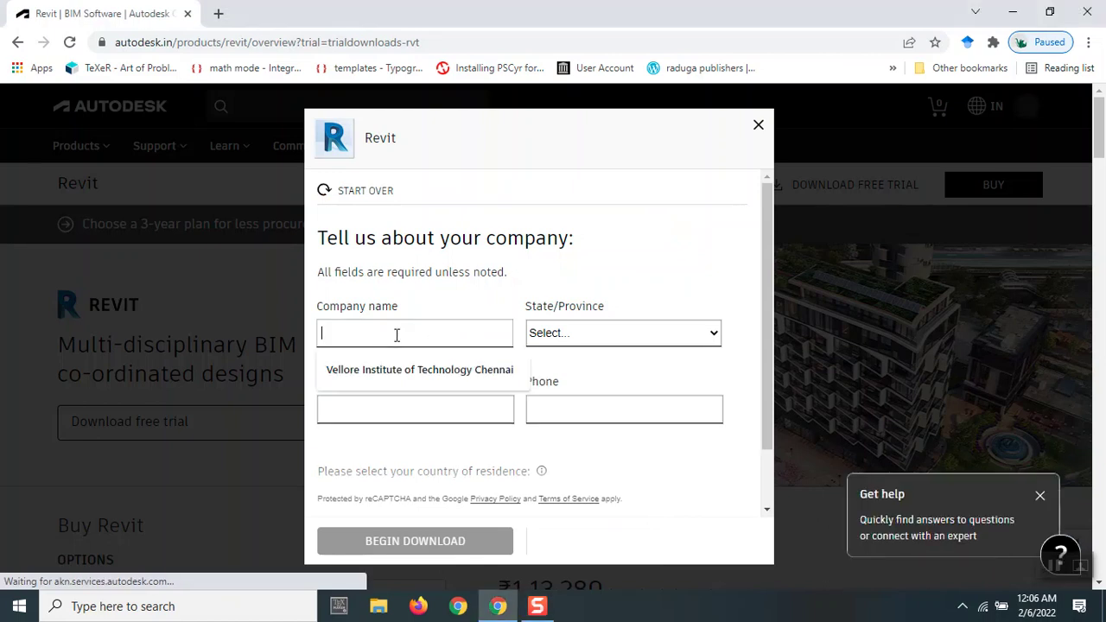
left_click(630, 332)
left_click(750, 338)
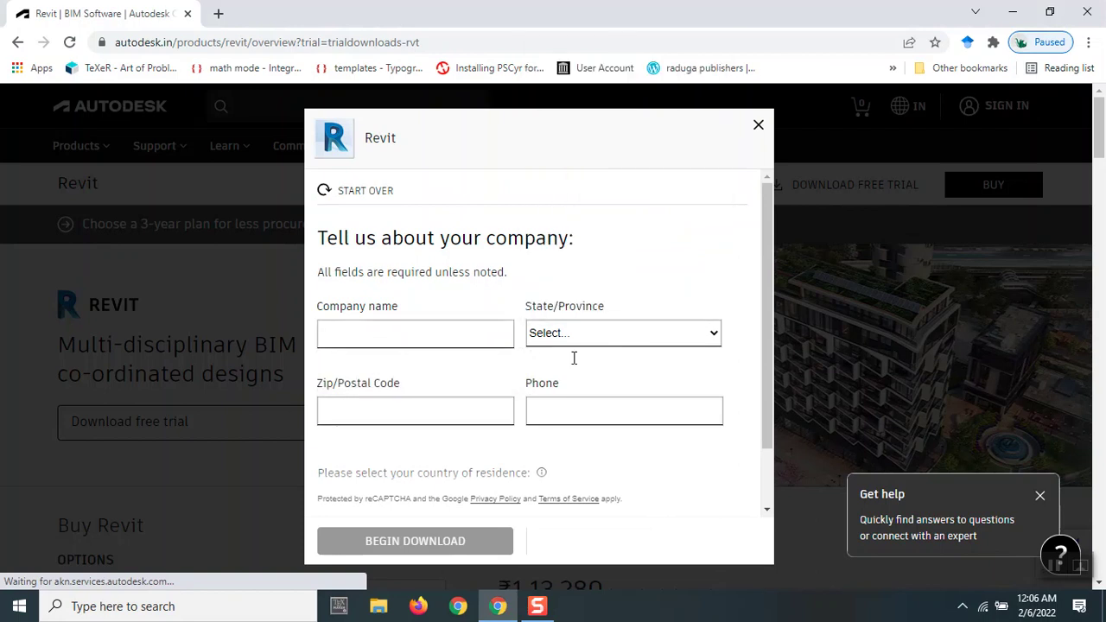
scroll(519, 372, "down", 3)
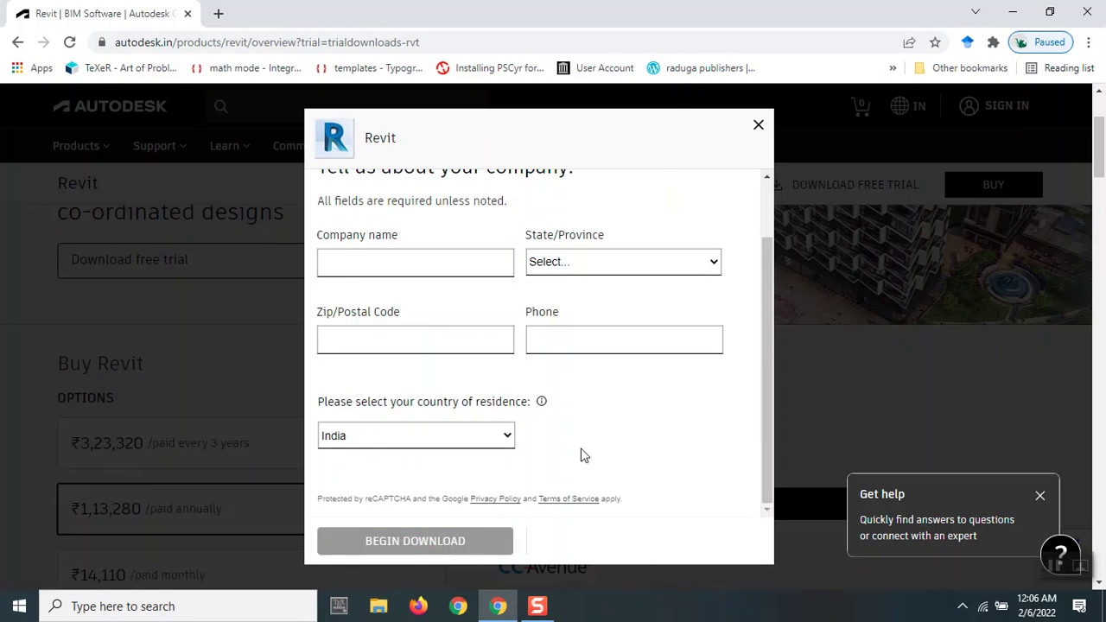
Close the company details form and look over the Revit purchase options on the product page
left_click(759, 127)
scroll(518, 296, "down", 2)
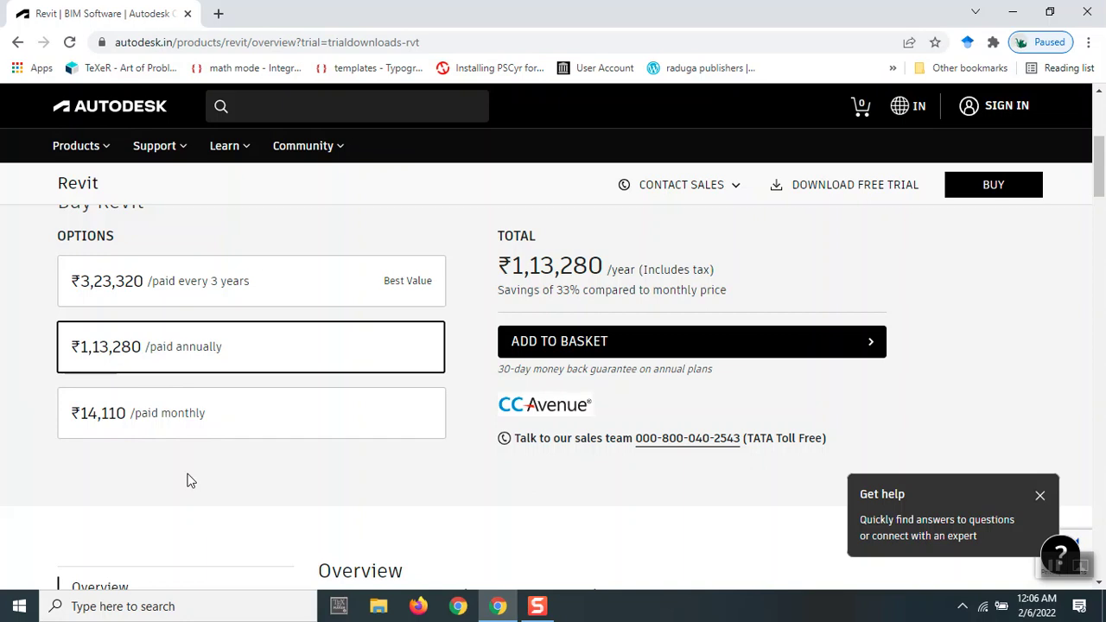
scroll(260, 471, "up", 3)
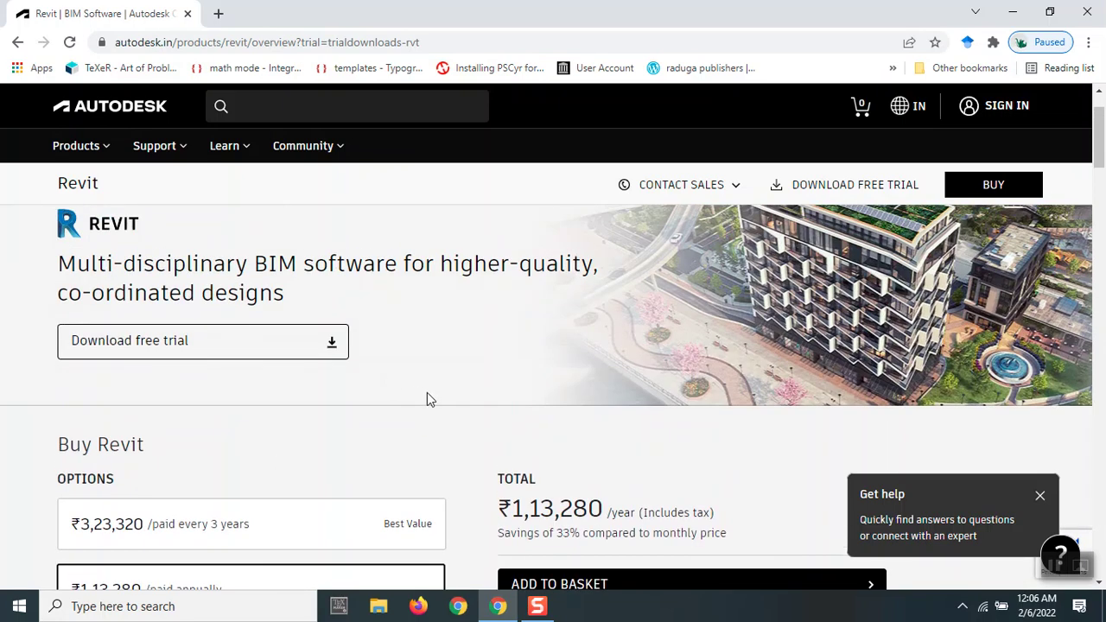